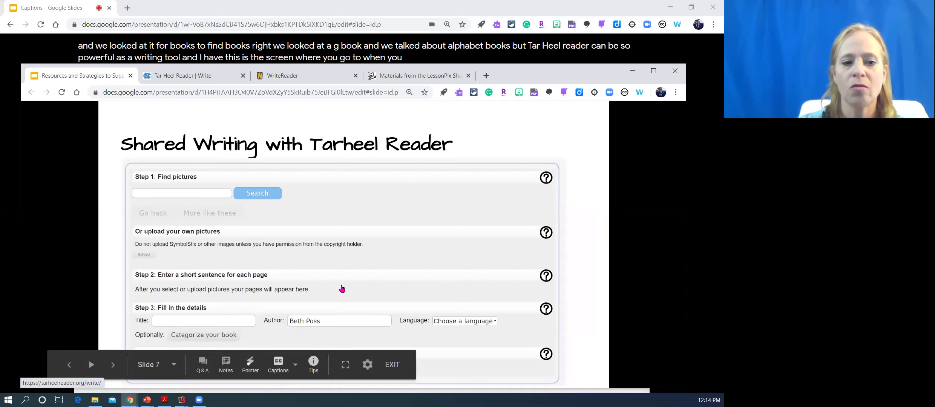
- Switch to the Tar Heel Reader book-writing page
left_click(175, 78)
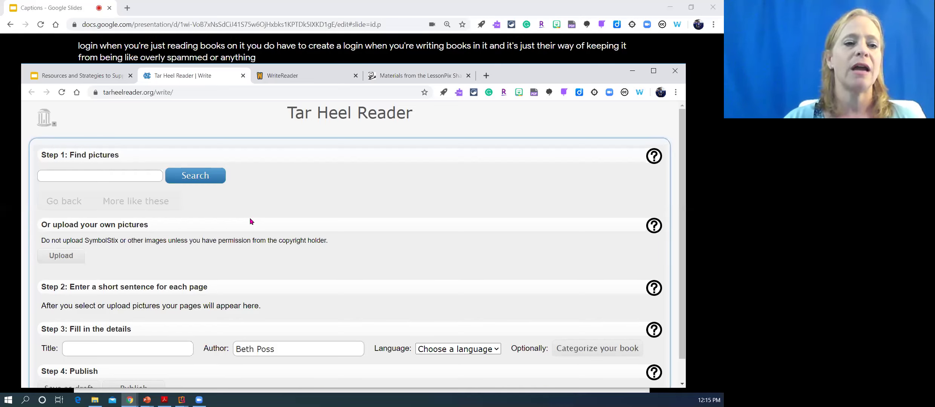
left_click(95, 177)
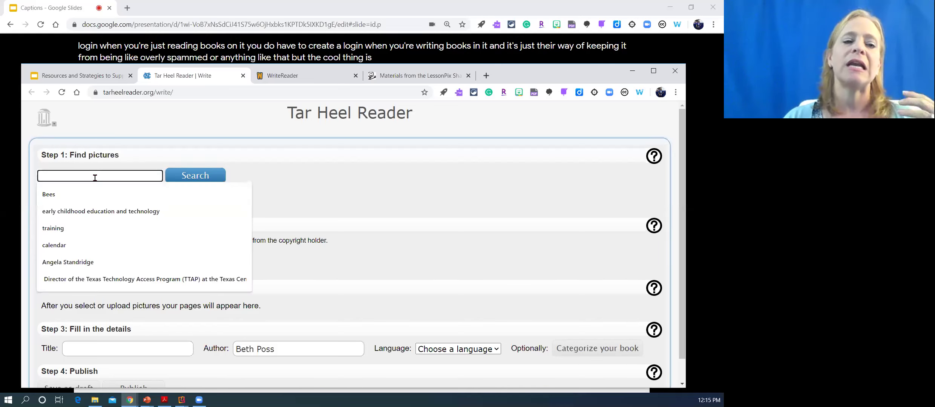
left_click(290, 182)
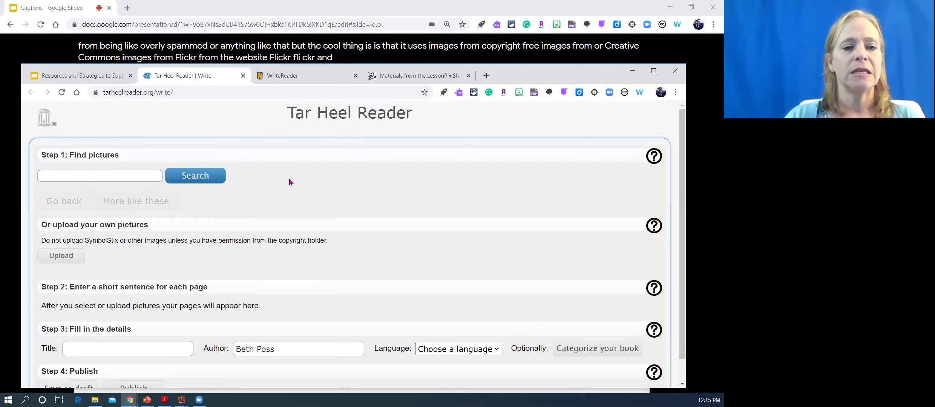
- Search the picture library for "candy"
left_click(137, 177)
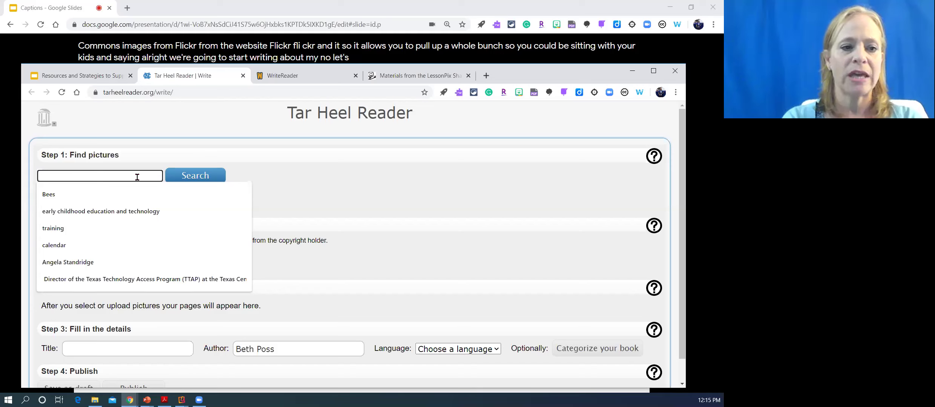
type("camd")
key("BackSpace")
key("BackSpace")
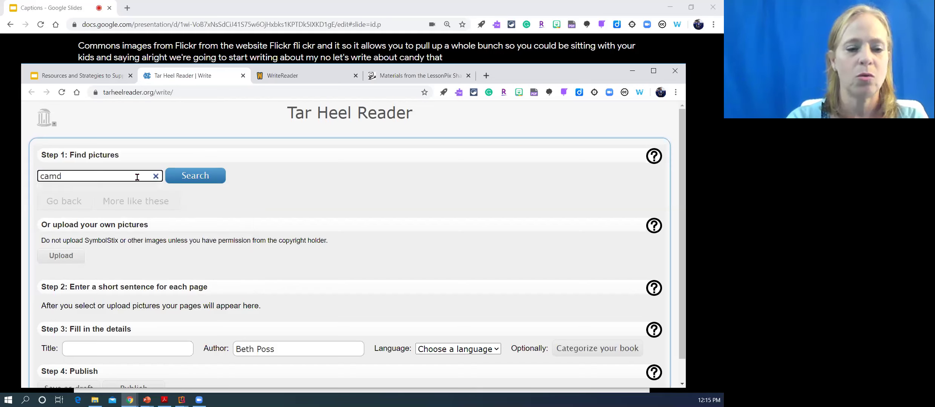
type("l")
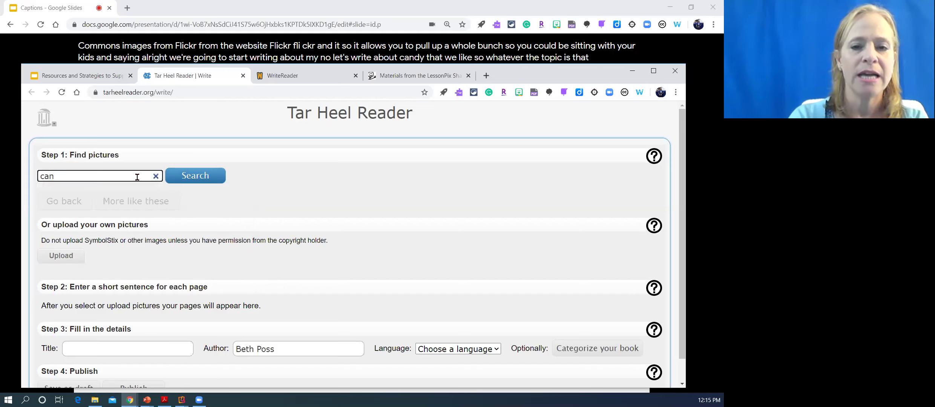
key("BackSpace")
key("BackSpace")
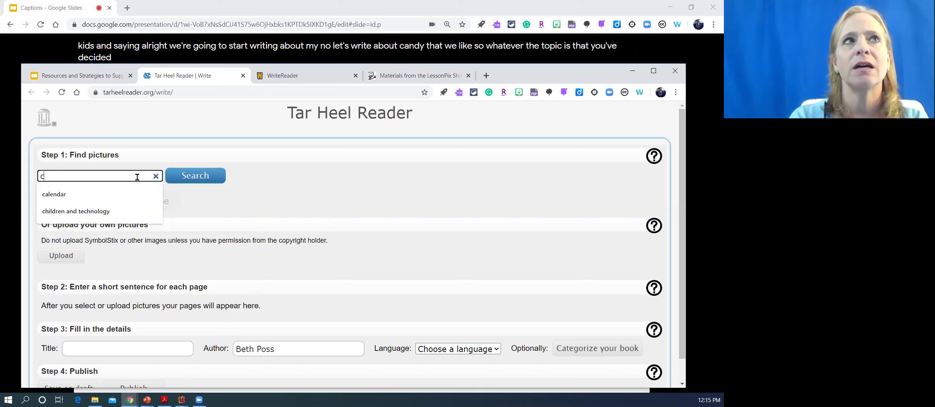
type("a")
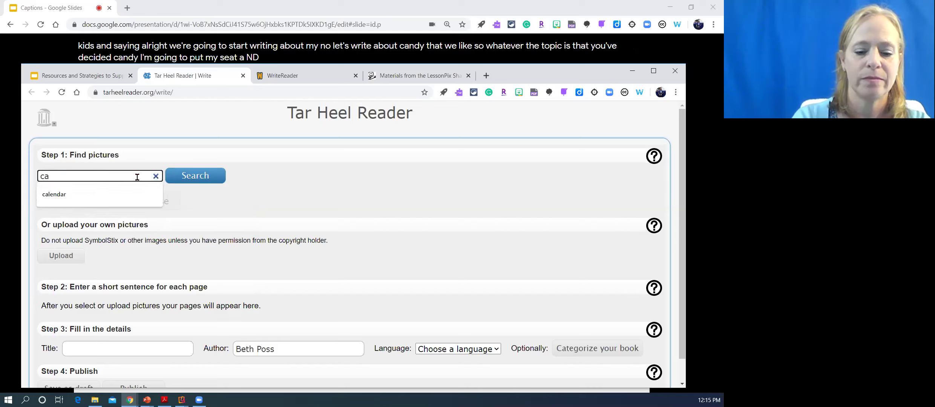
type("ndy")
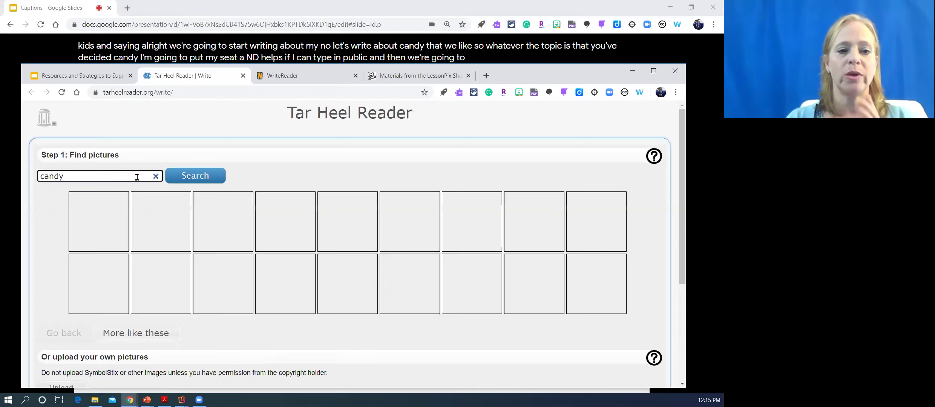
key("Return")
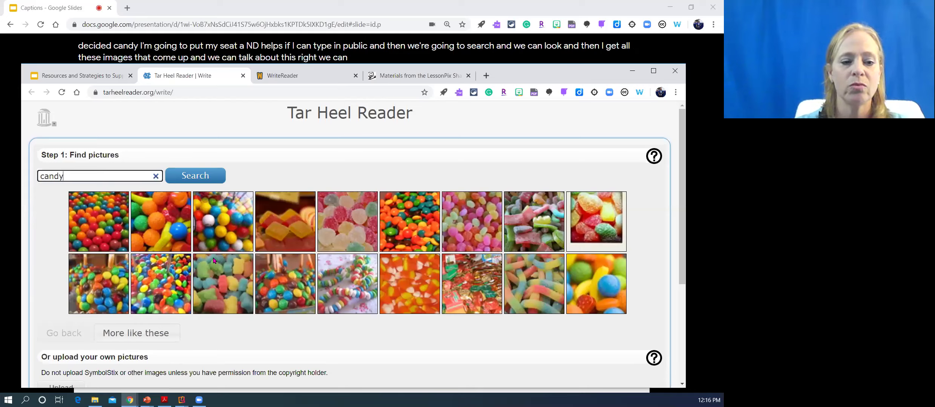
- Add the "Snake candy" gummy worms picture from the search results to the book
scroll(214, 261, "down", 1)
scroll(213, 260, "down", 2)
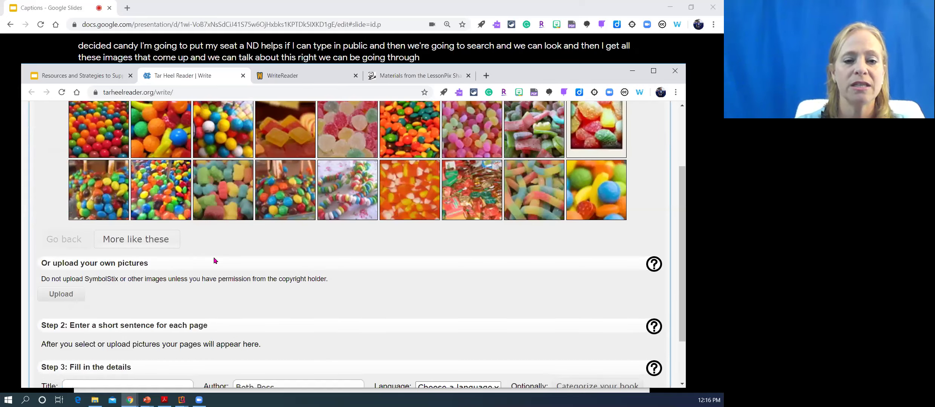
scroll(212, 261, "up", 3)
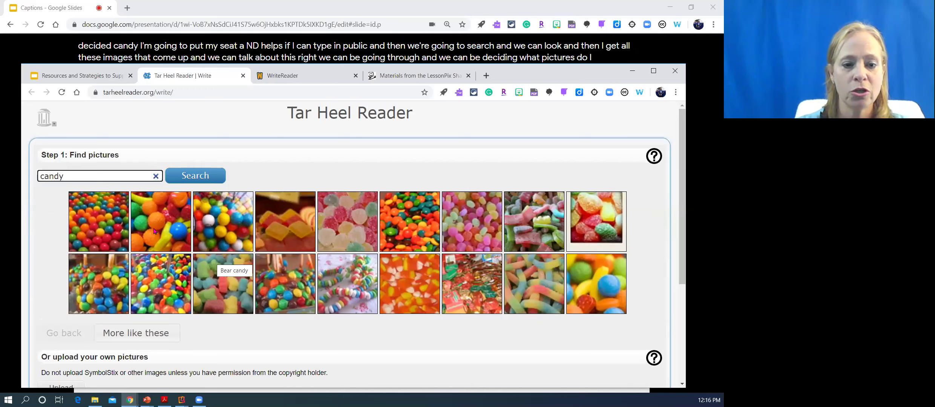
left_click(539, 297)
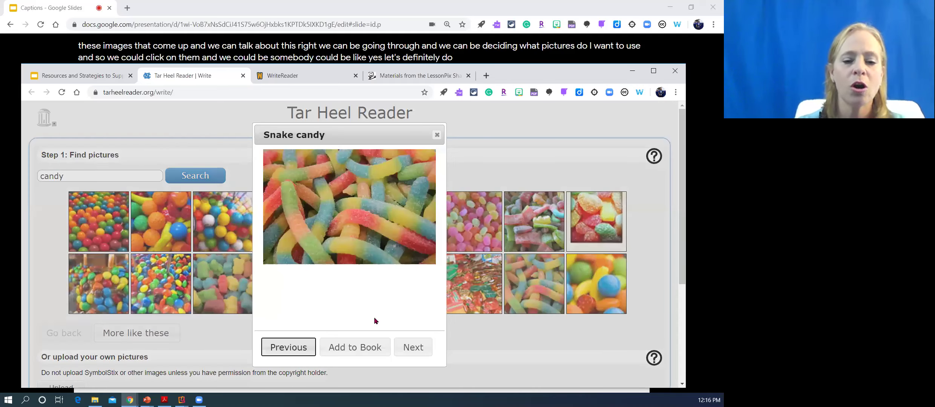
left_click(338, 355)
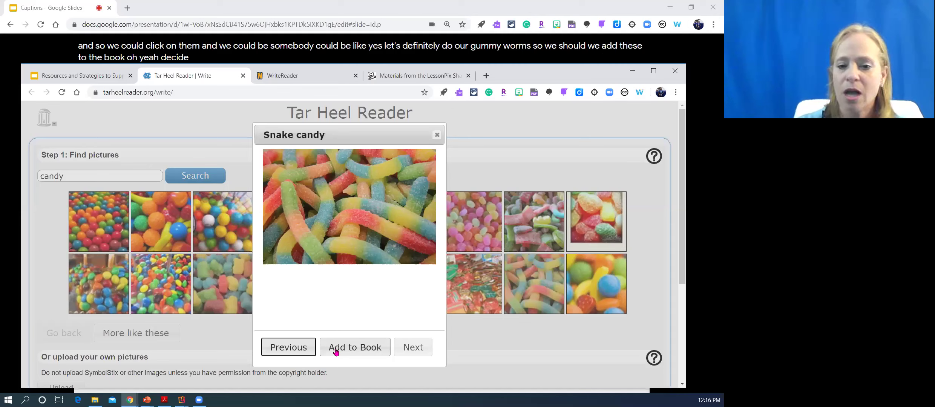
left_click(337, 352)
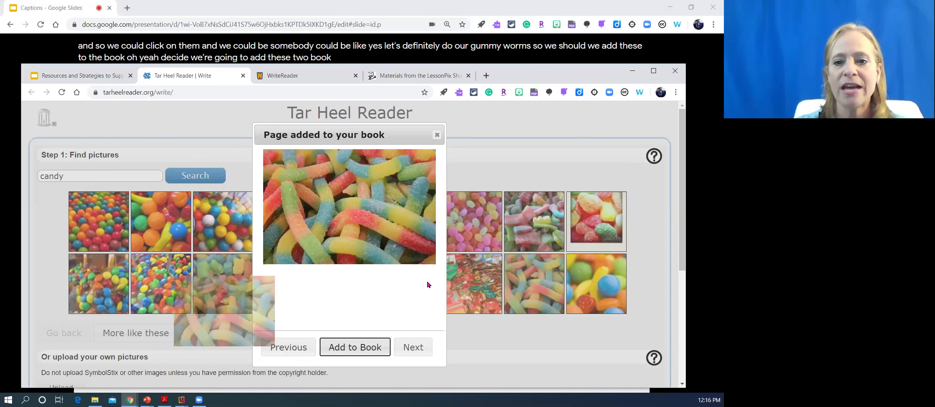
- Browse the following candy pictures and add the multicoloured gumballs picture to the book
left_click(416, 349)
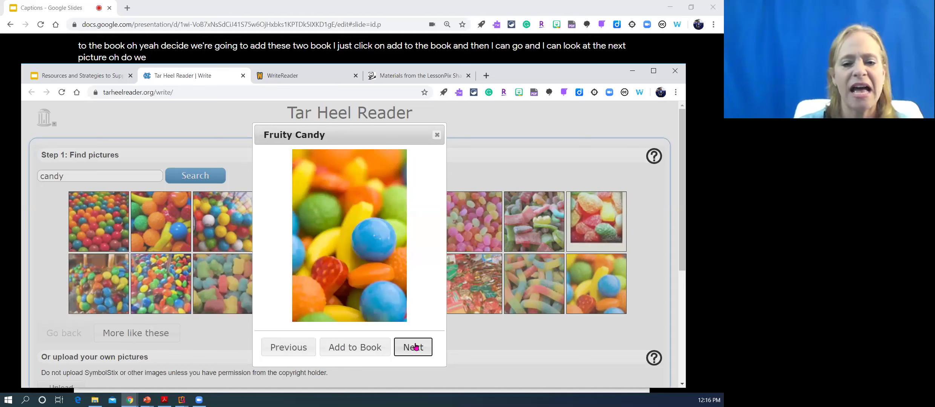
left_click(416, 347)
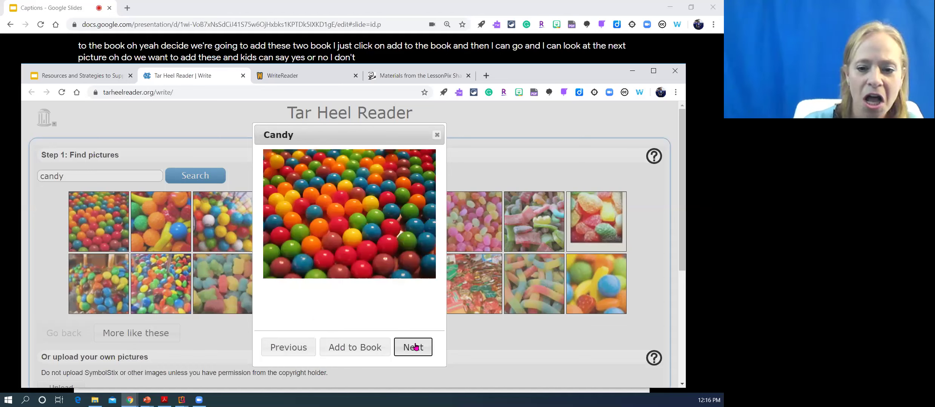
left_click(416, 347)
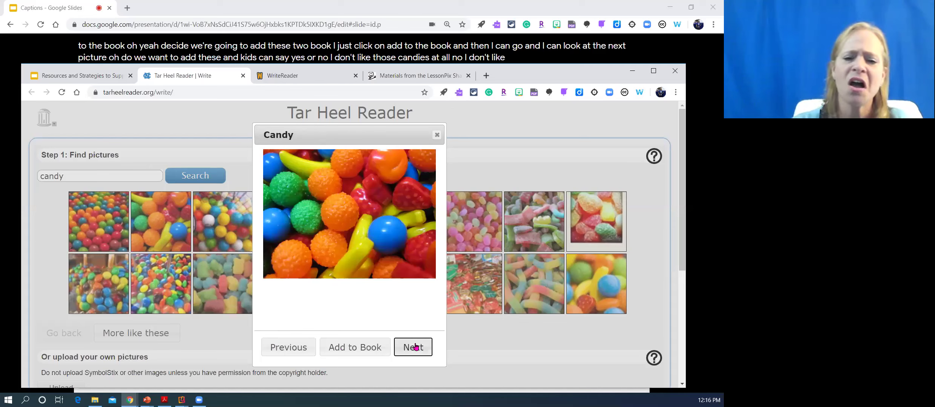
left_click(416, 347)
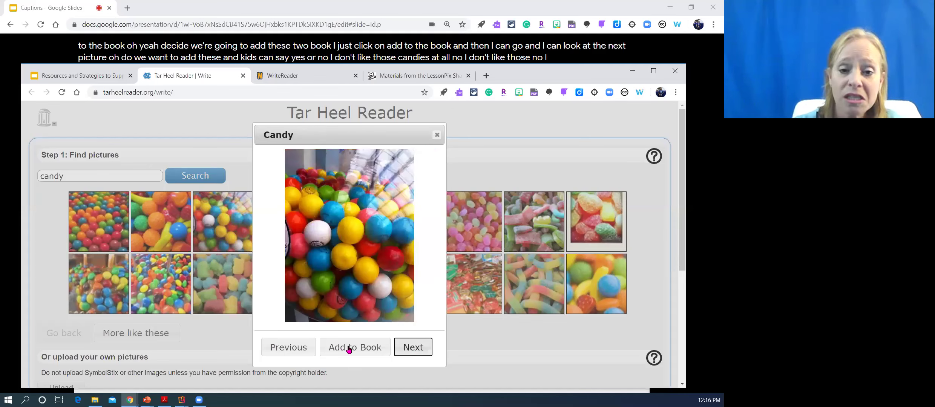
left_click(349, 350)
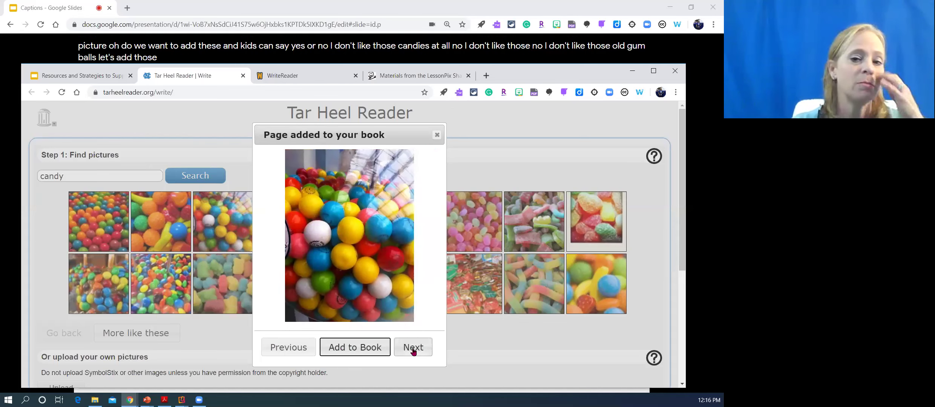
- Advance past the next candy pictures and add the orange and green candy-coated pieces to the book
left_click(414, 348)
left_click(413, 349)
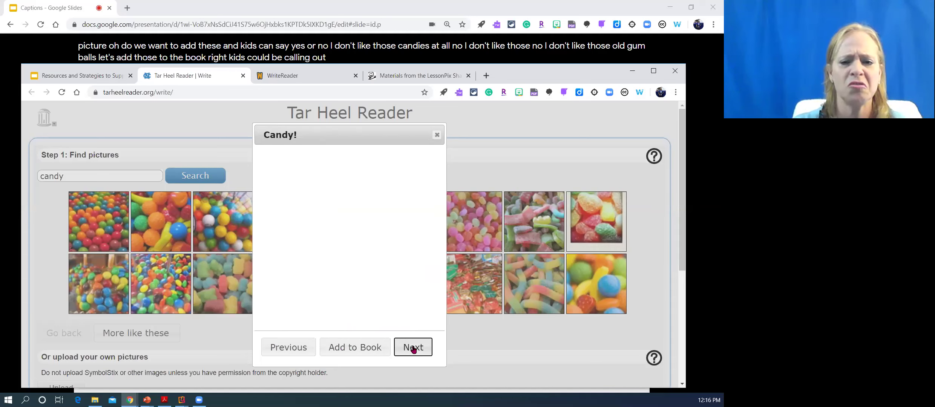
left_click(414, 349)
left_click(367, 350)
- Move on through the candy pictures and add the "Candy apples" picture to the book
left_click(420, 350)
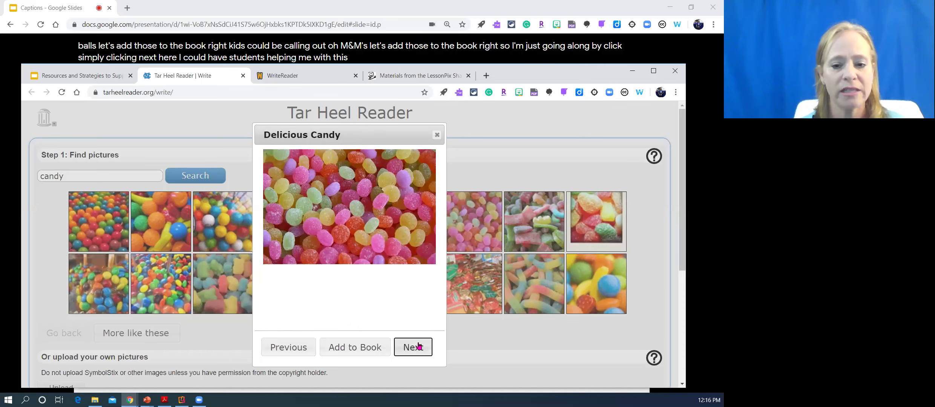
left_click(419, 346)
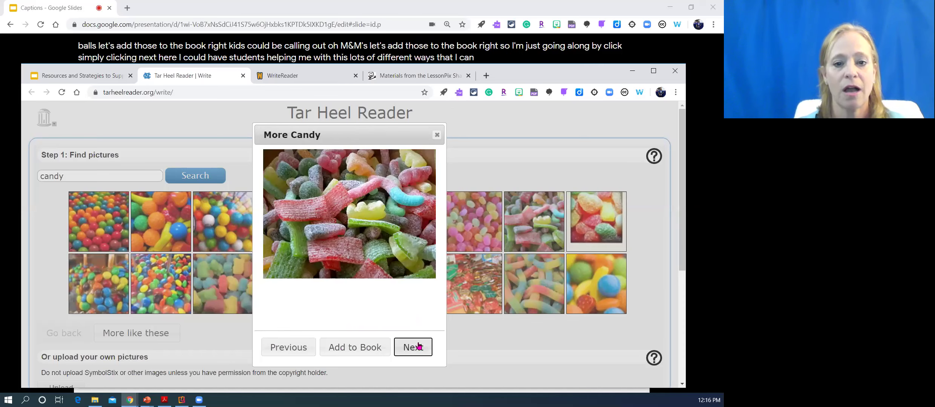
left_click(419, 346)
left_click(419, 345)
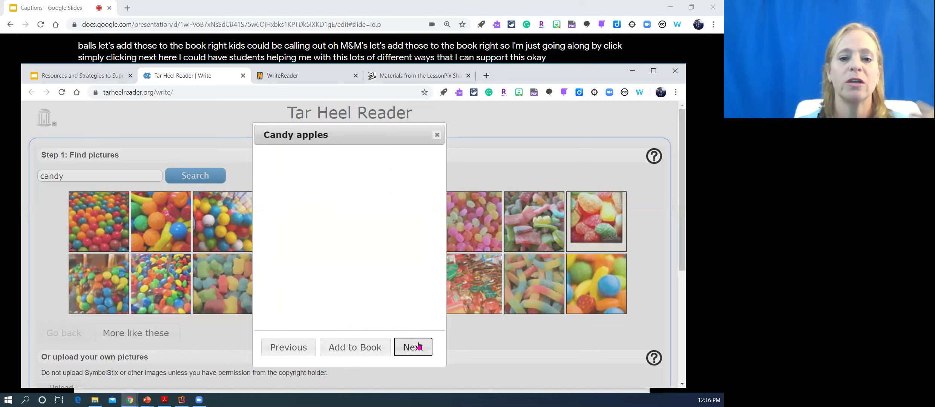
left_click(377, 347)
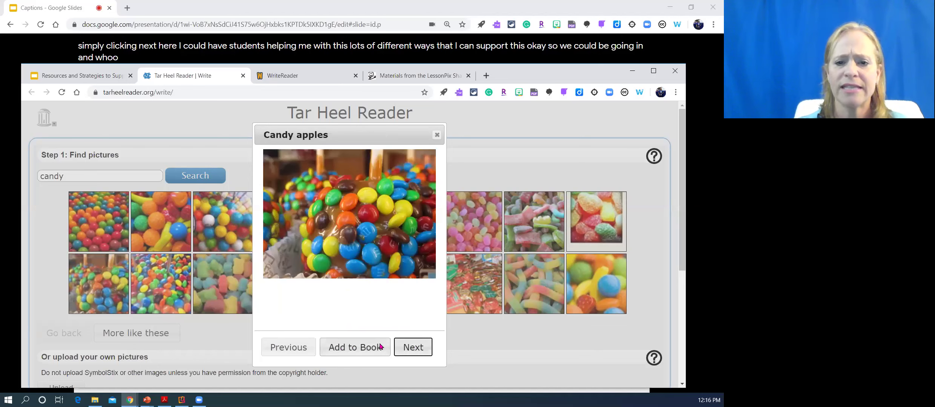
- Skip the "M&Ms" picture, add the "Bear candy" picture to the book and close the picture preview
left_click(408, 347)
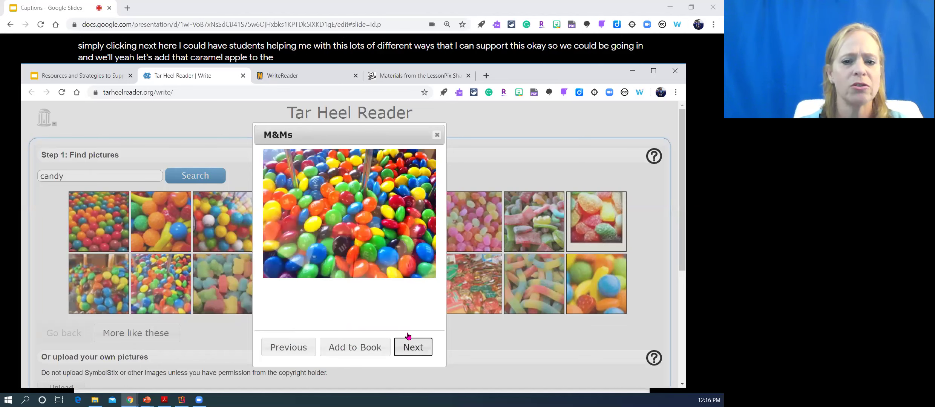
left_click(413, 352)
left_click(353, 349)
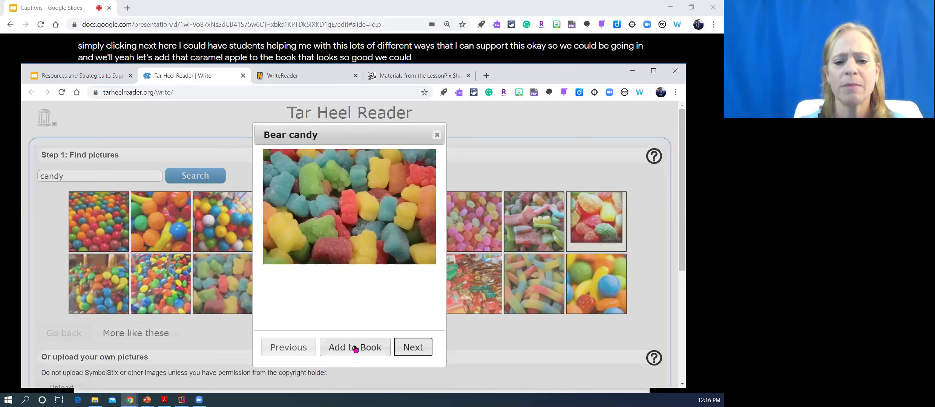
left_click(437, 134)
- Review the pages added to the book and load another set of candy pictures
scroll(363, 292, "down", 4)
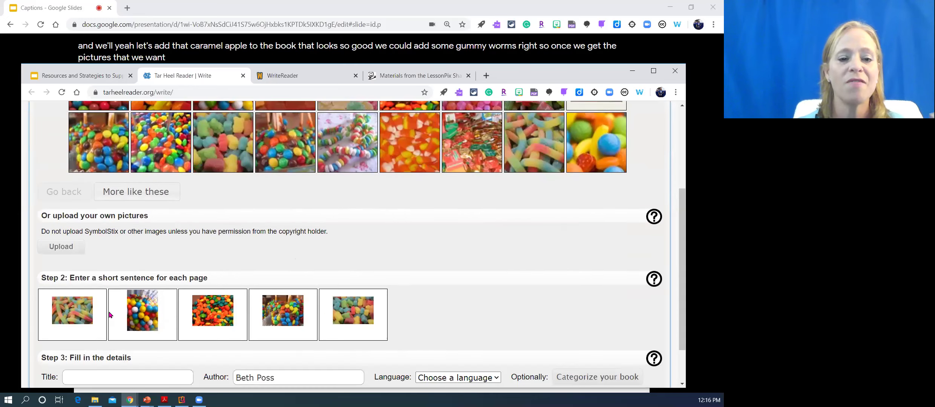
scroll(327, 311, "down", 1)
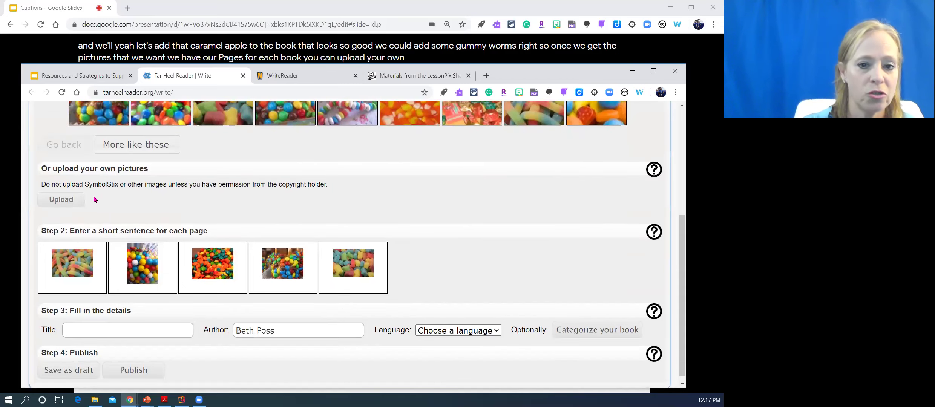
scroll(458, 196, "up", 2)
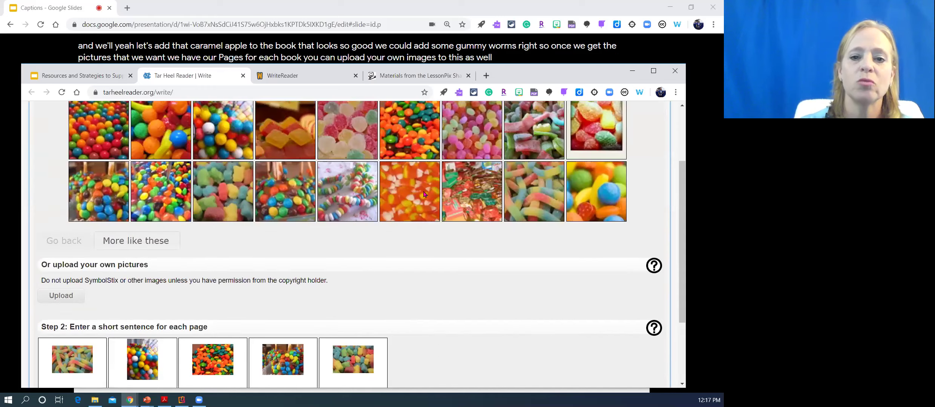
scroll(424, 194, "up", 1)
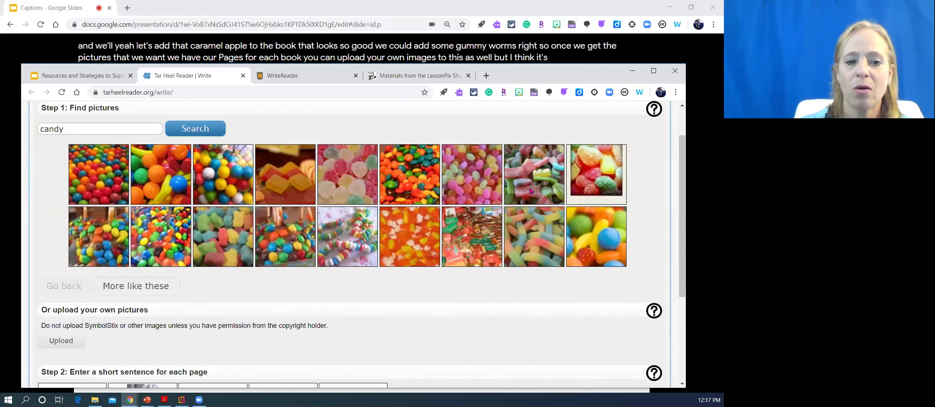
left_click(147, 290)
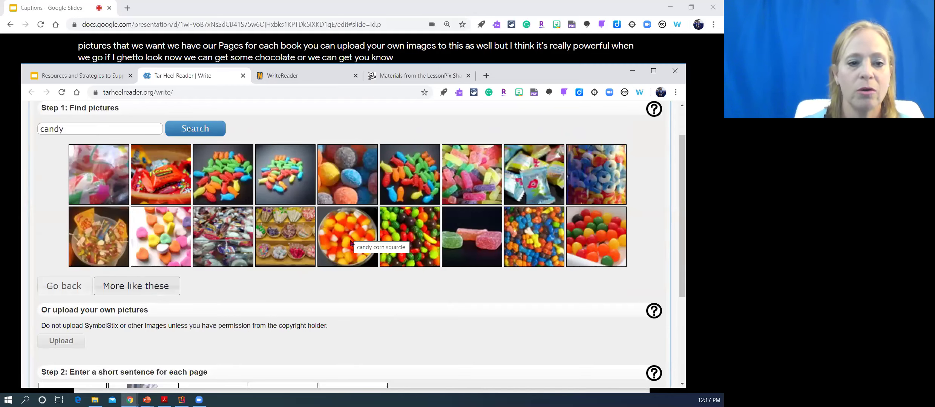
- Open the gummy worms page for editing and begin its sentence with "I like"
scroll(351, 243, "down", 3)
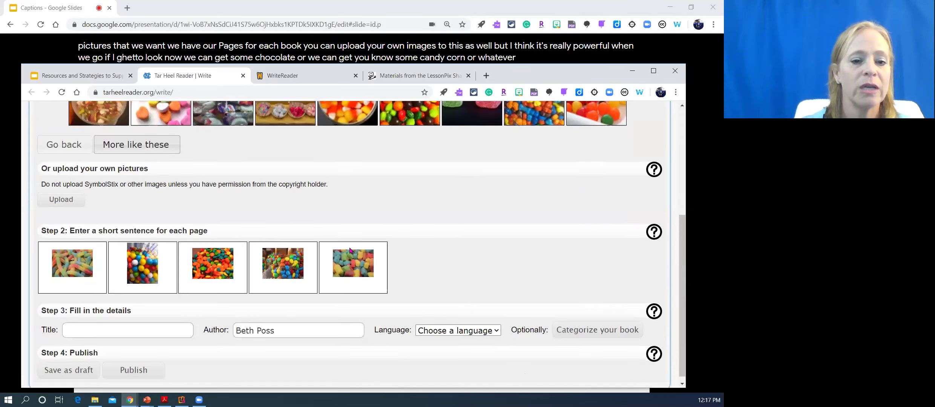
left_click(73, 270)
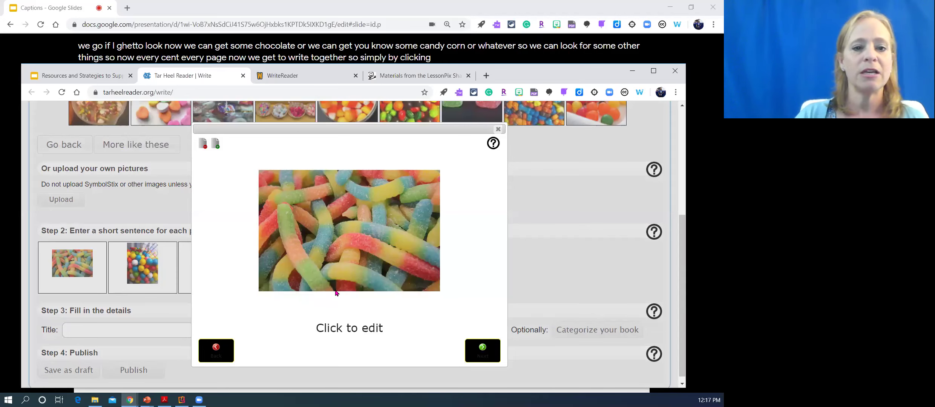
left_click(361, 329)
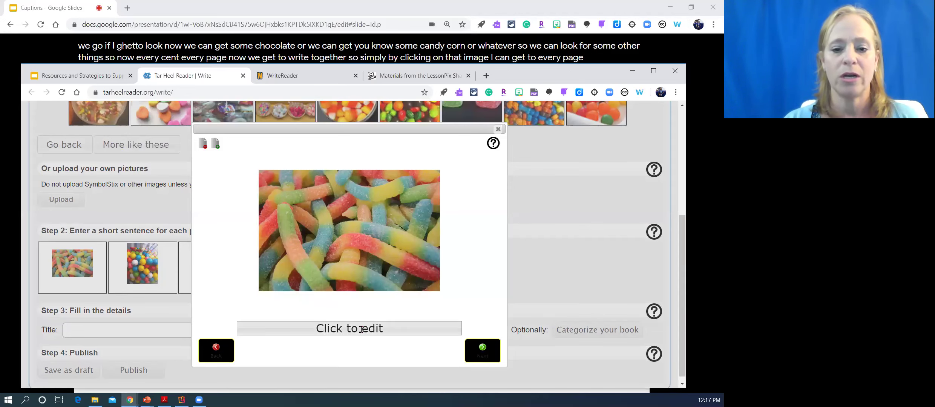
type("I li")
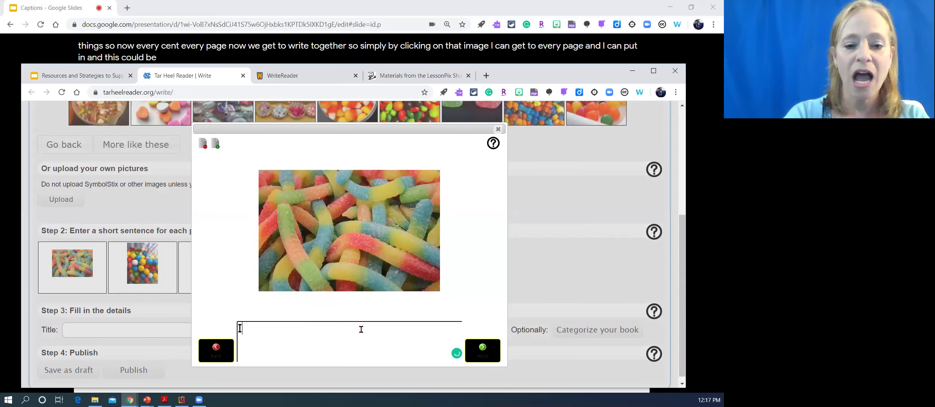
type("ke")
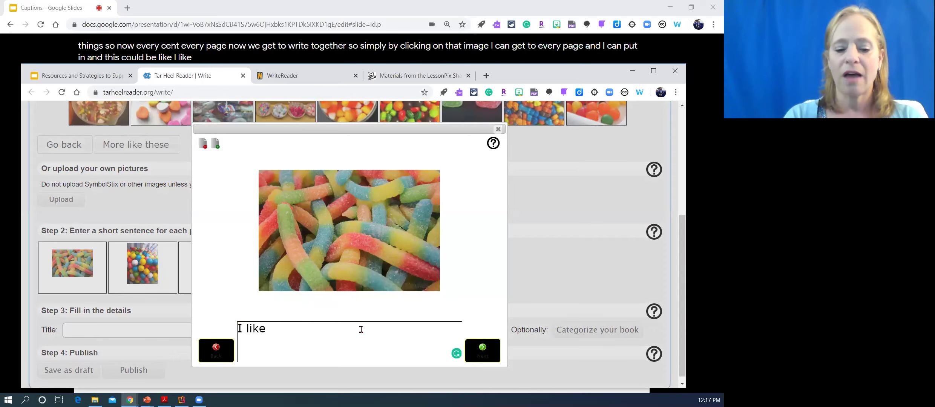